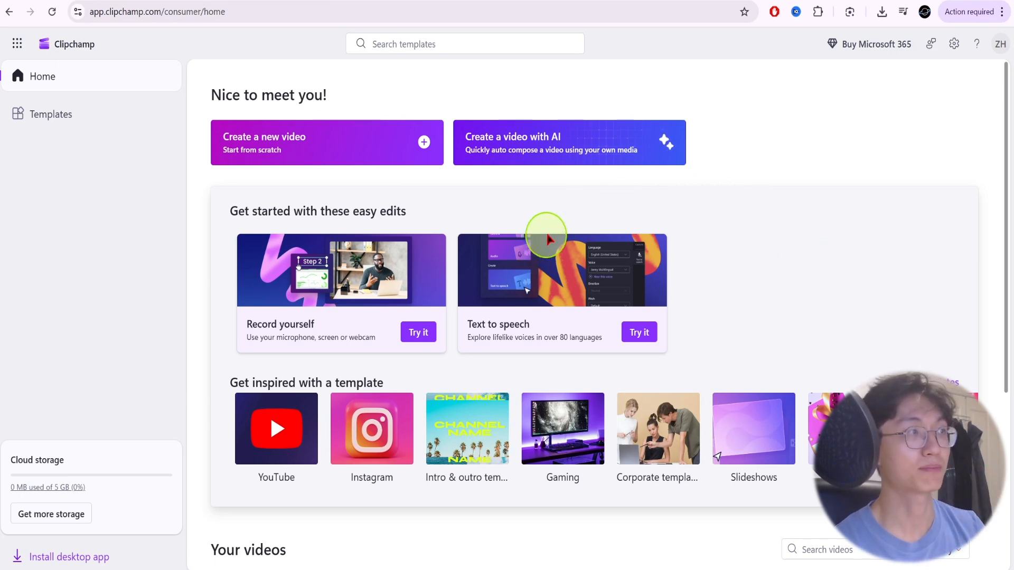
Look through the home page and create a new video project from scratch.
{"action": "scroll", "coordinate": [586, 208], "scroll_direction": "down", "scroll_amount": 5}
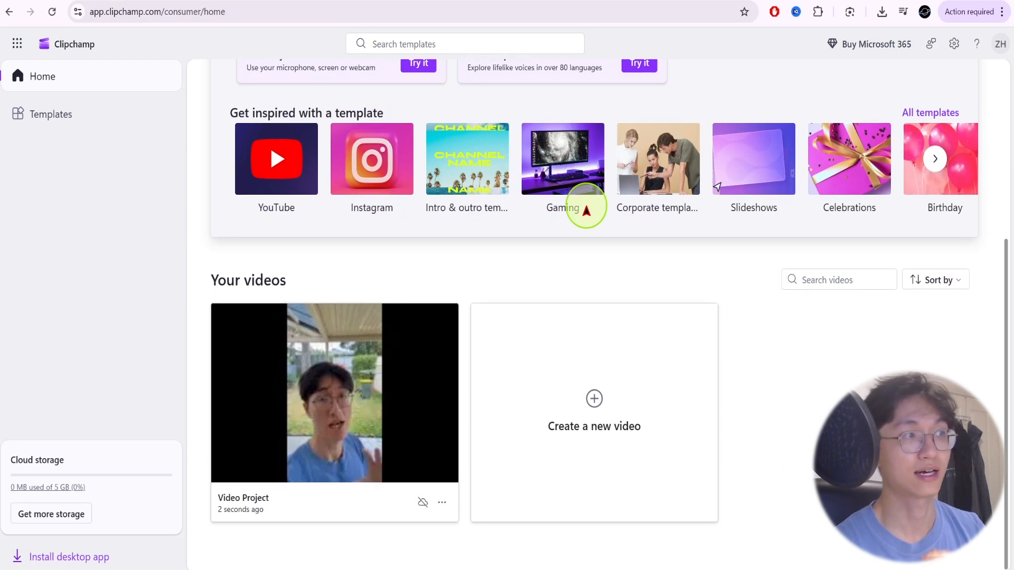
{"action": "scroll", "coordinate": [586, 209], "scroll_direction": "up", "scroll_amount": 5}
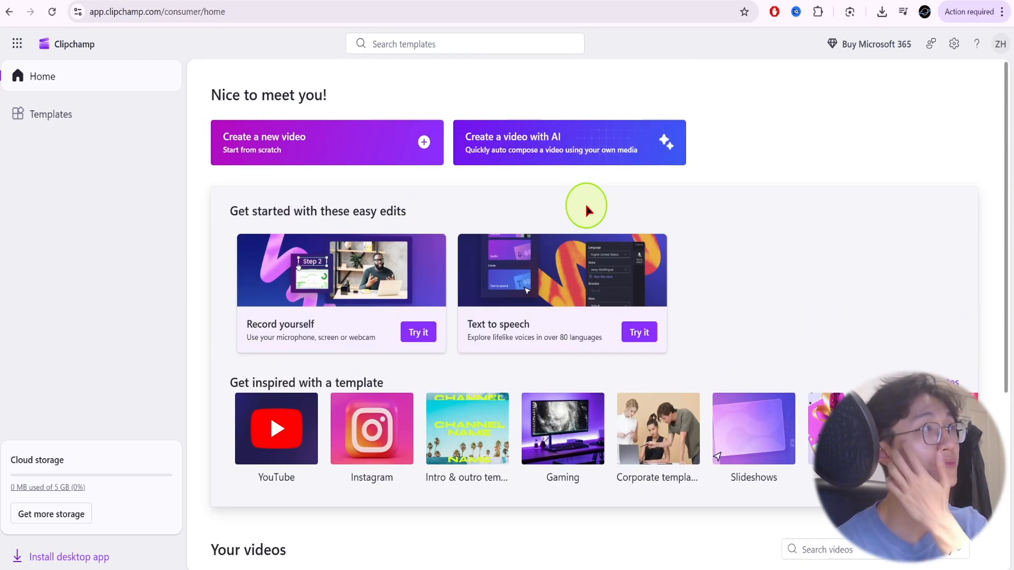
{"action": "left_click", "coordinate": [354, 158]}
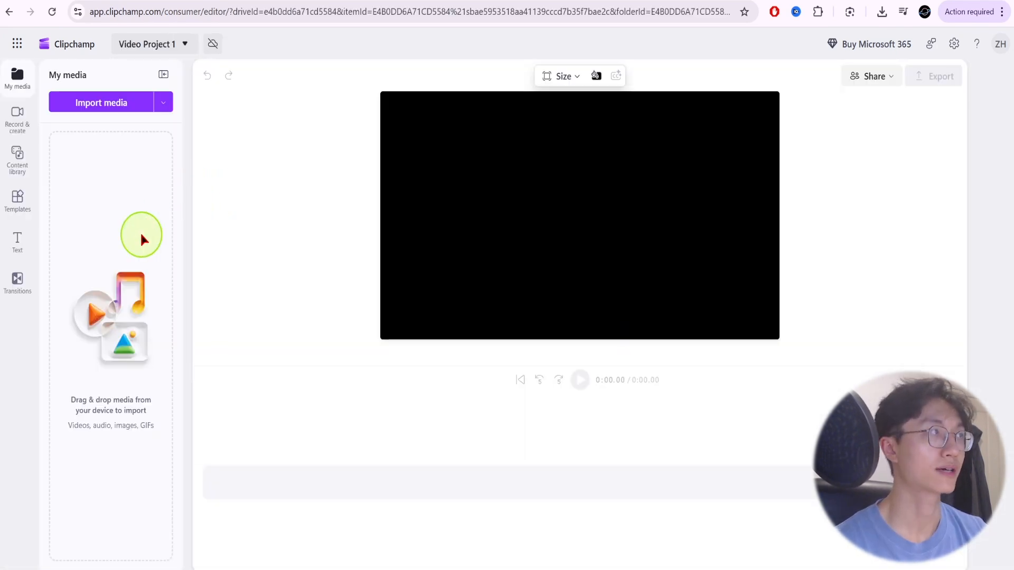
Import japan2.mp4 into the project and place it at the start of the timeline.
{"action": "left_click", "coordinate": [115, 110]}
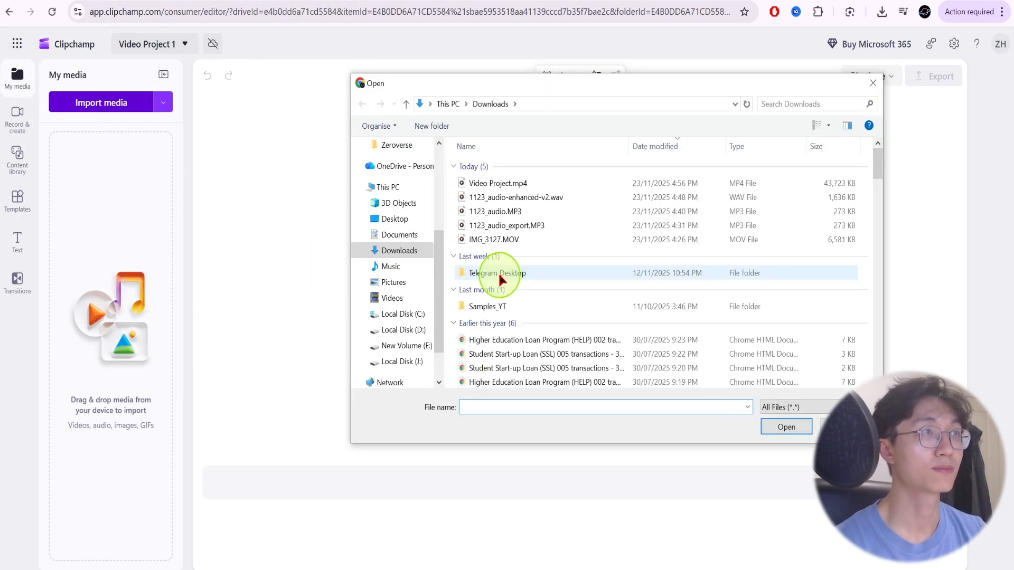
{"action": "double_click", "coordinate": [498, 271]}
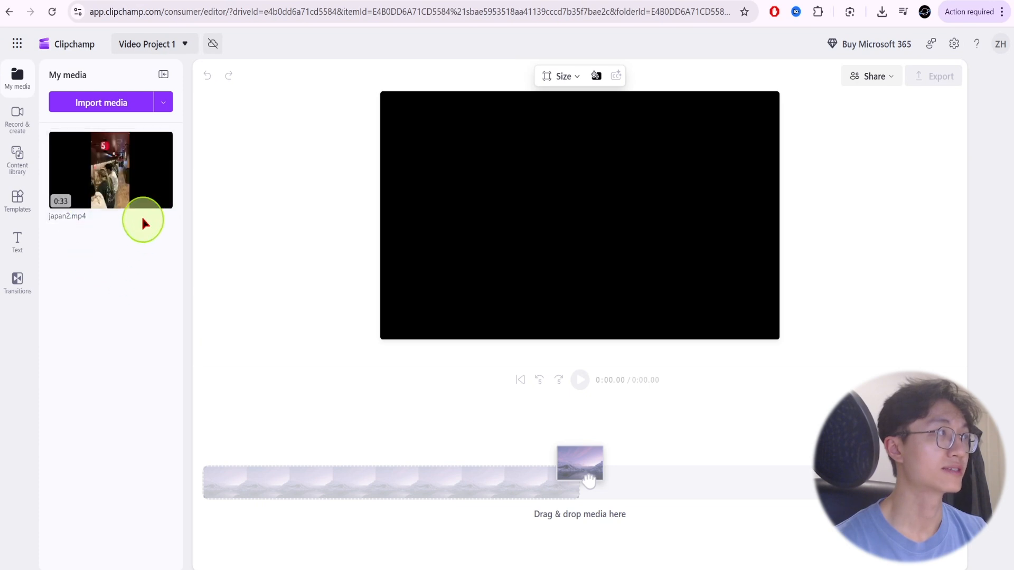
{"action": "left_click_drag", "start_coordinate": [99, 176], "coordinate": [240, 492]}
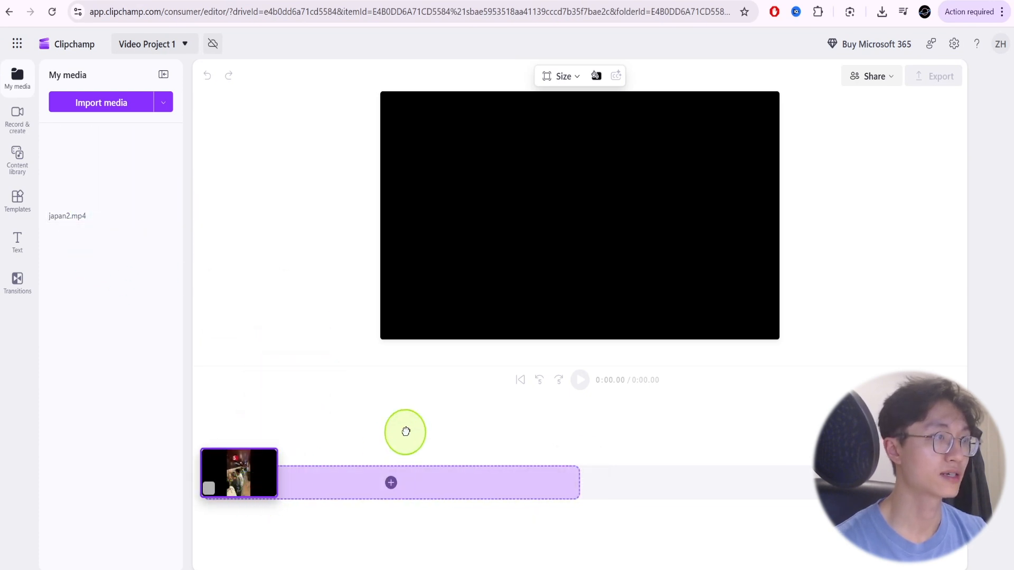
{"action": "left_click_drag", "start_coordinate": [405, 432], "coordinate": [417, 420]}
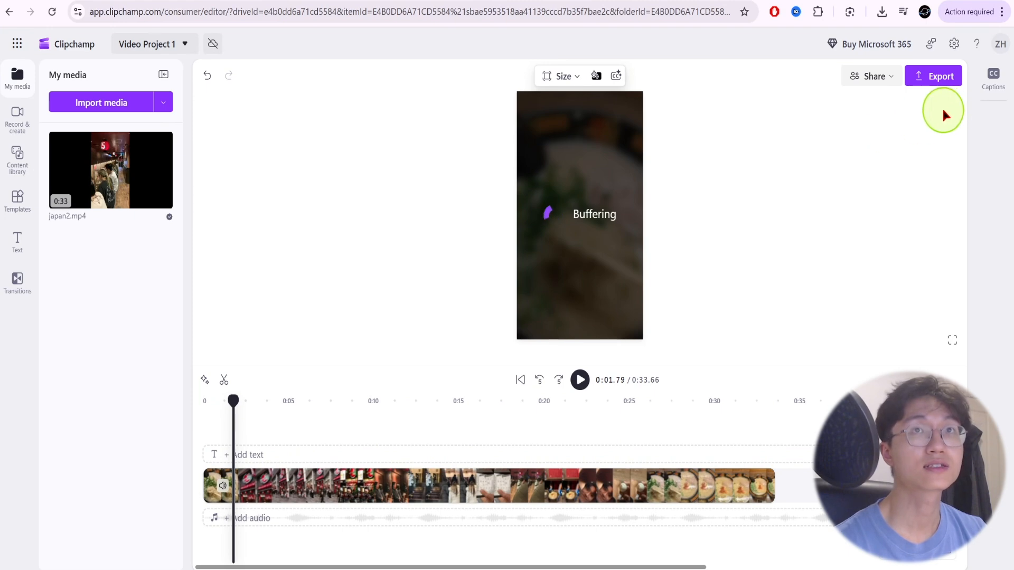
Generate AI autocaptions for the clip with English (United States) as the transcription language and the profanity filter off.
{"action": "left_click", "coordinate": [991, 79]}
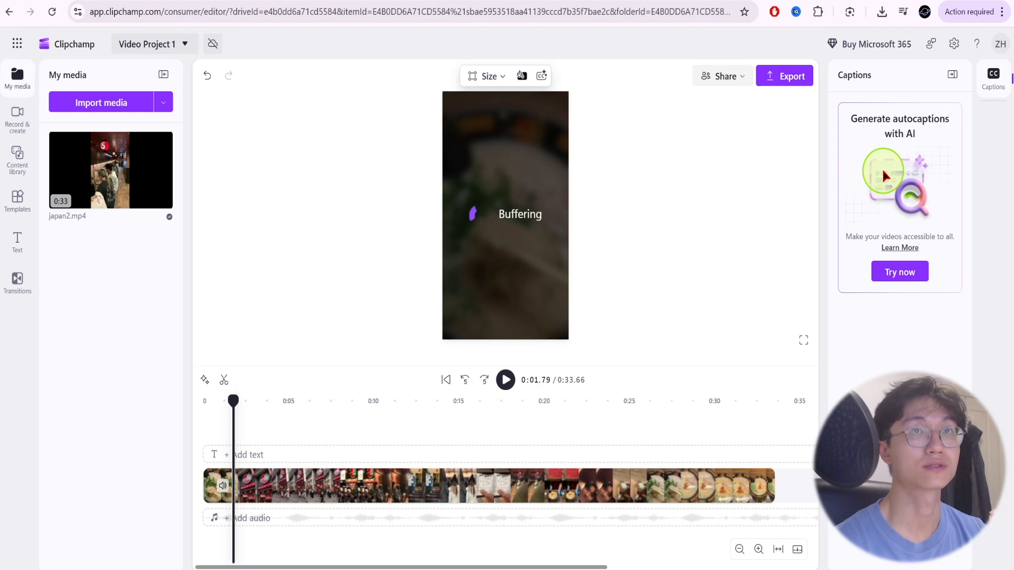
{"action": "left_click", "coordinate": [897, 273]}
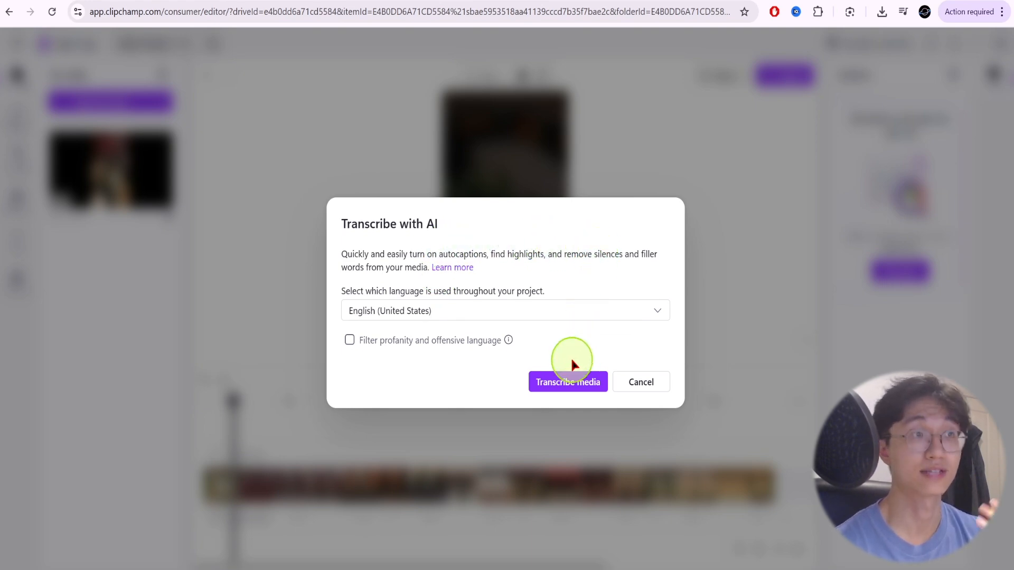
{"action": "left_click", "coordinate": [561, 381]}
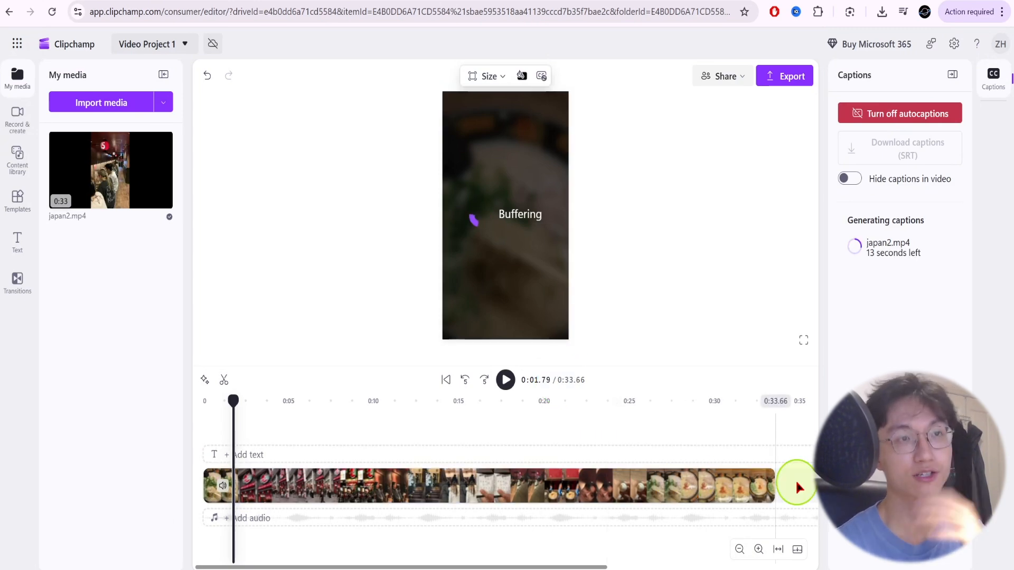
{"action": "left_click", "coordinate": [324, 489]}
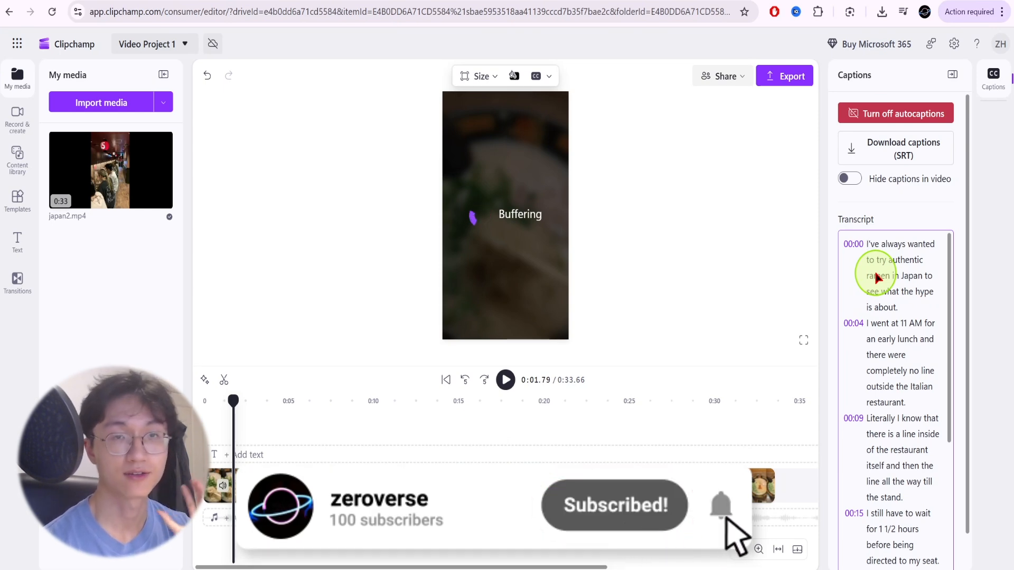
Review the generated transcript, jump to its opening sentence, and open then cancel the SRT captions download.
{"action": "scroll", "coordinate": [881, 310], "scroll_direction": "down", "scroll_amount": 5}
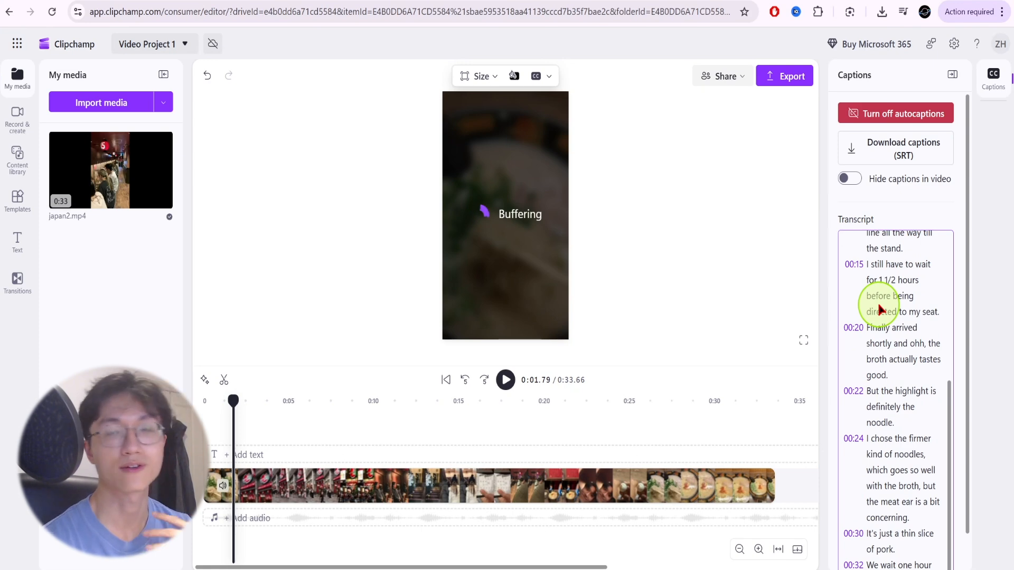
{"action": "scroll", "coordinate": [880, 309], "scroll_direction": "up", "scroll_amount": 5}
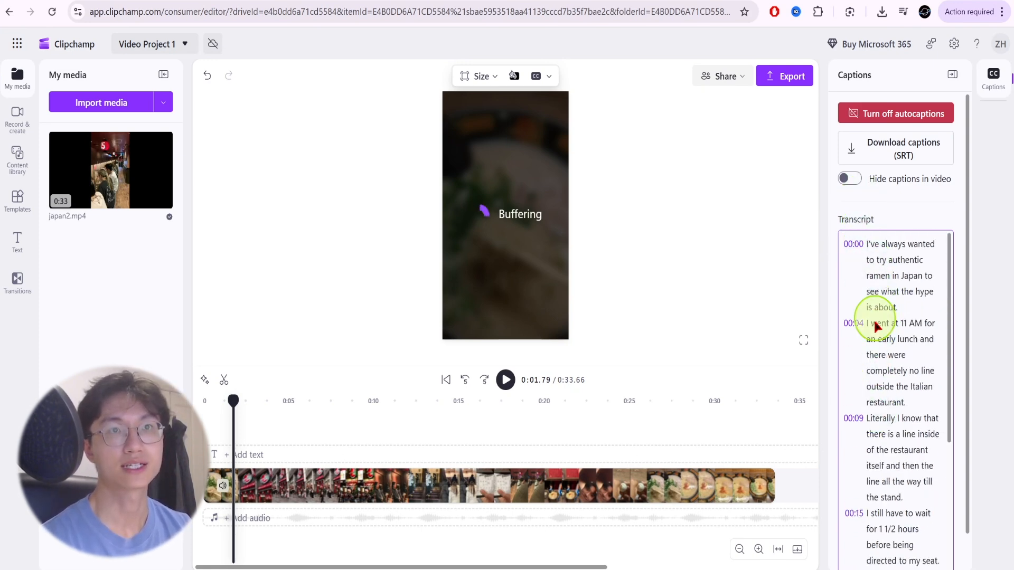
{"action": "scroll", "coordinate": [873, 430], "scroll_direction": "down", "scroll_amount": 5}
{"action": "scroll", "coordinate": [873, 436], "scroll_direction": "up", "scroll_amount": 5}
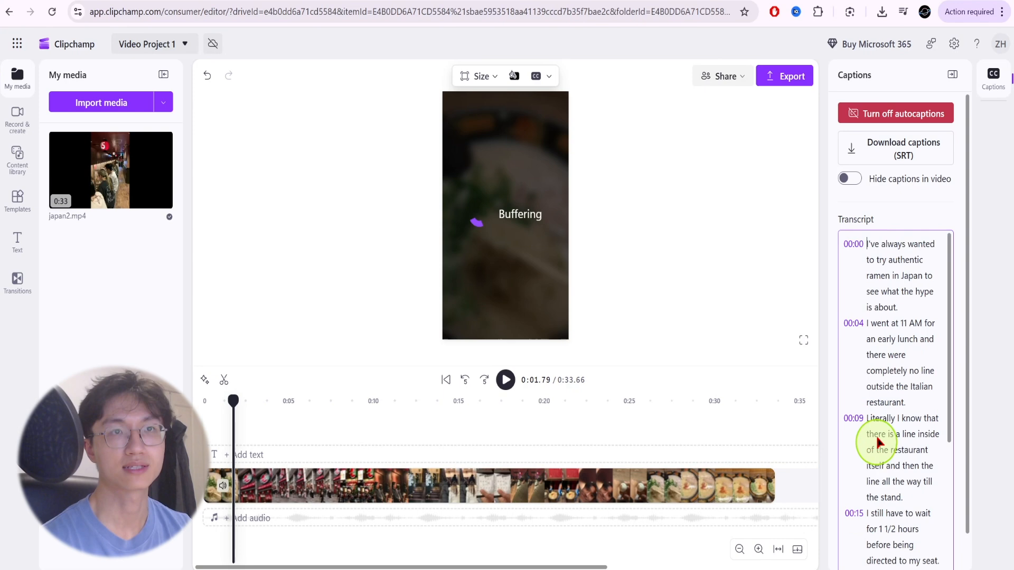
{"action": "left_click", "coordinate": [879, 288]}
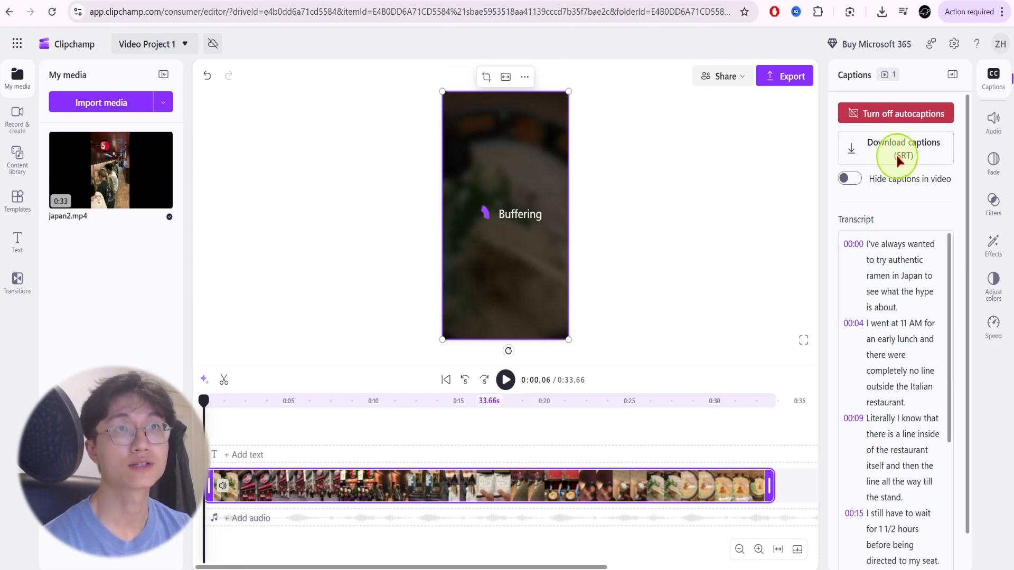
{"action": "left_click", "coordinate": [897, 160]}
{"action": "left_click", "coordinate": [839, 423]}
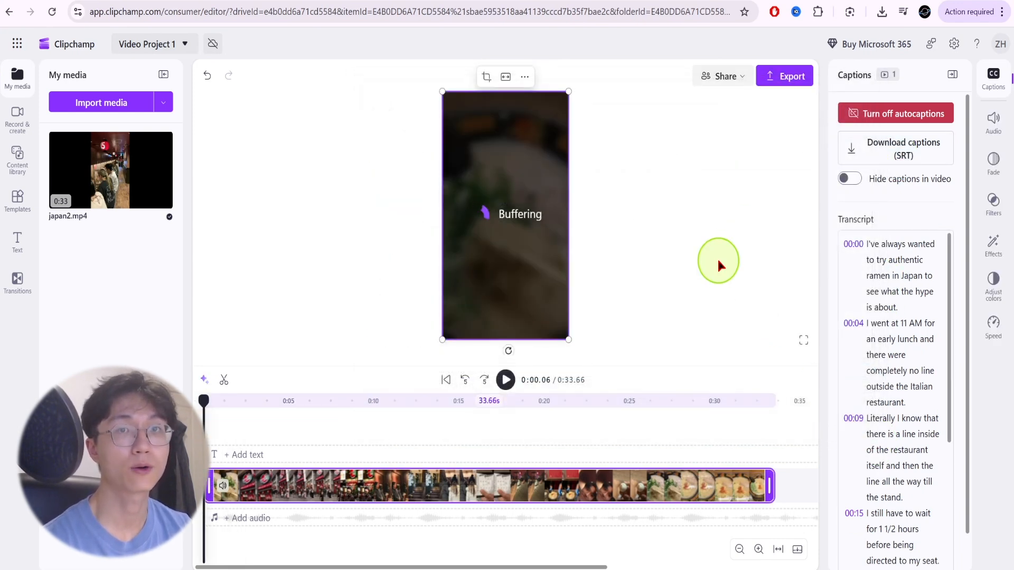
Play the video from the start to check how the captions appear in the preview.
{"action": "left_click", "coordinate": [505, 380]}
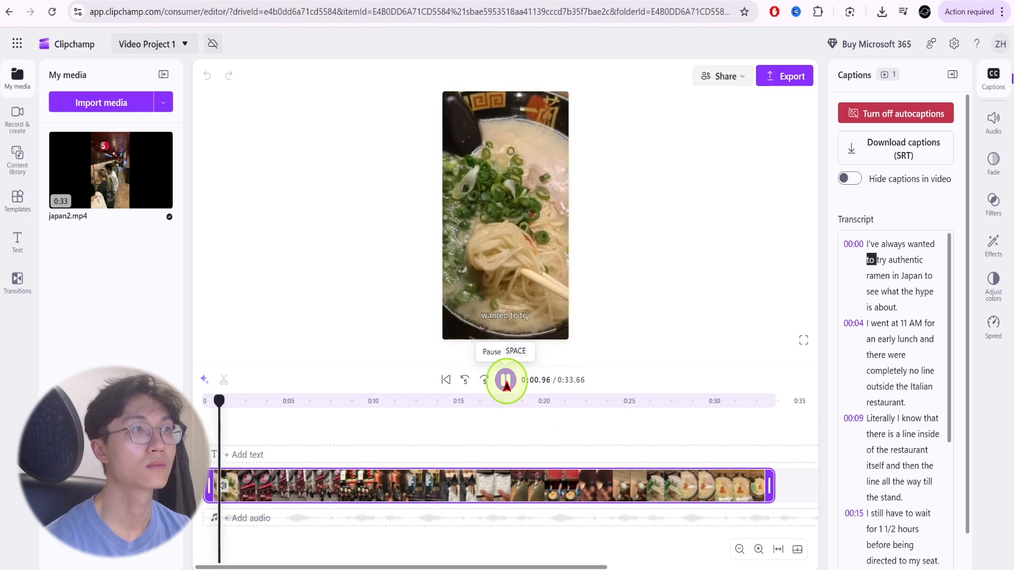
{"action": "left_click", "coordinate": [464, 379]}
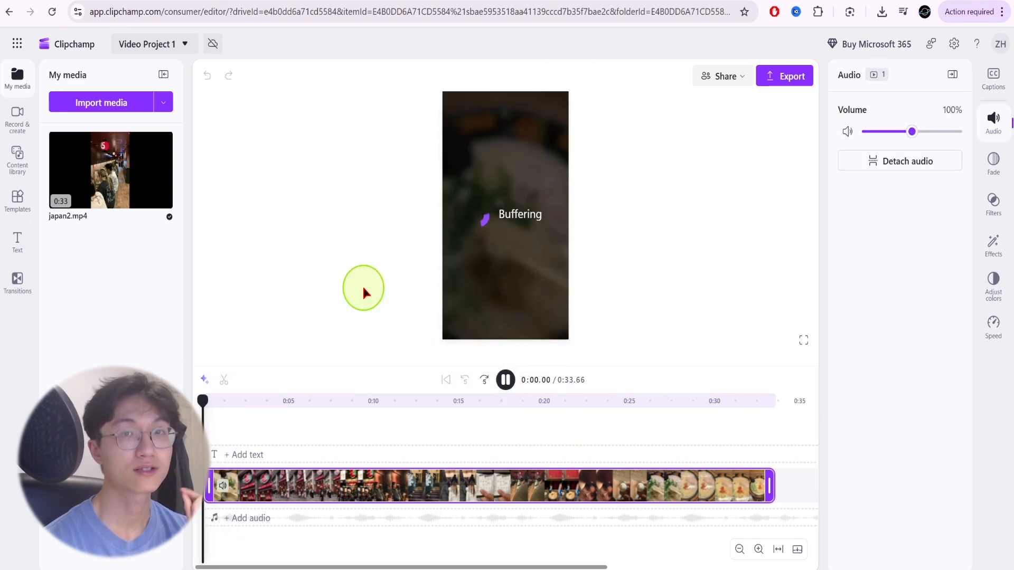
{"action": "left_click", "coordinate": [387, 210]}
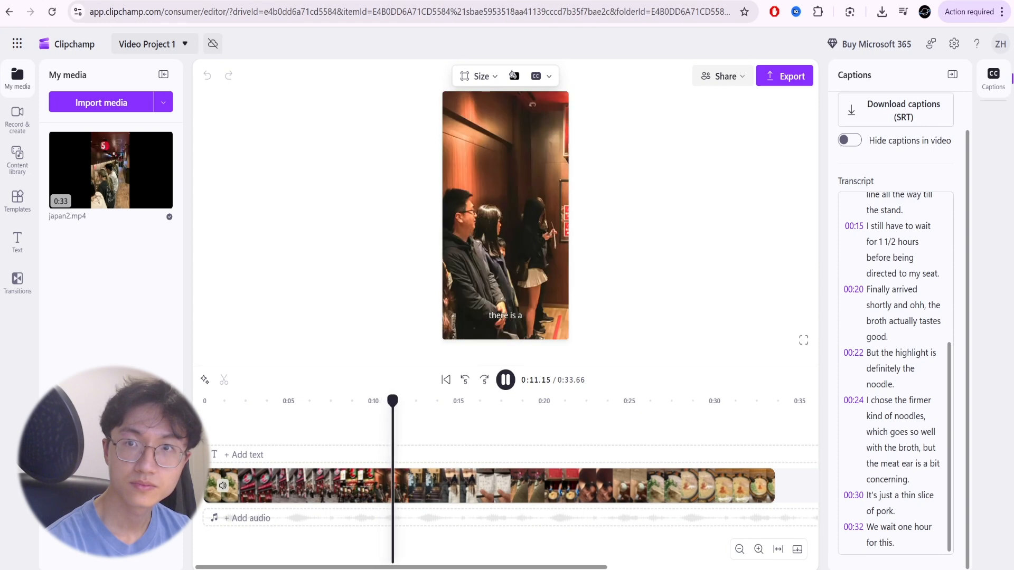
Select the caption text in the preview and change its font to Lato.
{"action": "left_click", "coordinate": [520, 317]}
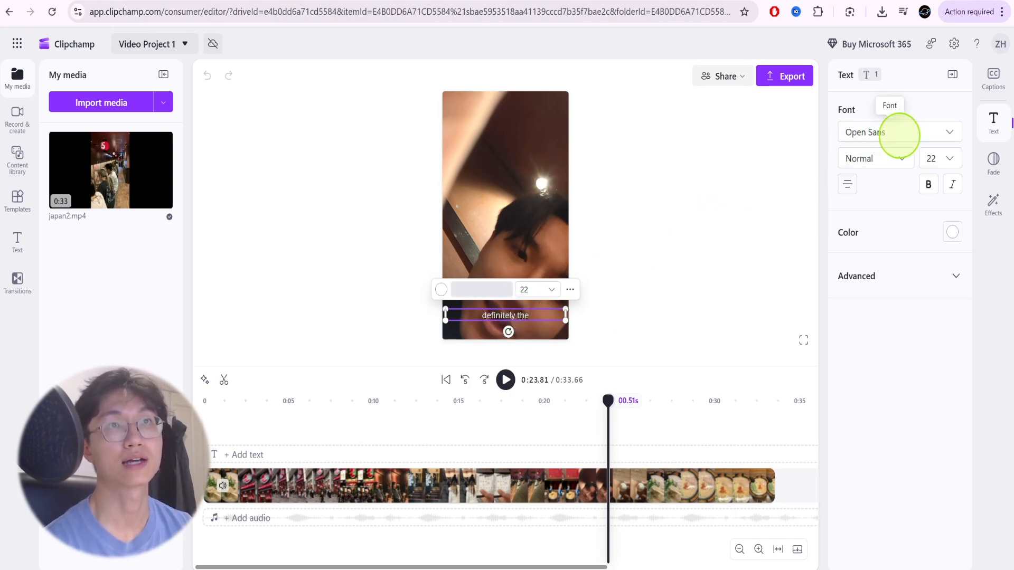
{"action": "left_click", "coordinate": [901, 133]}
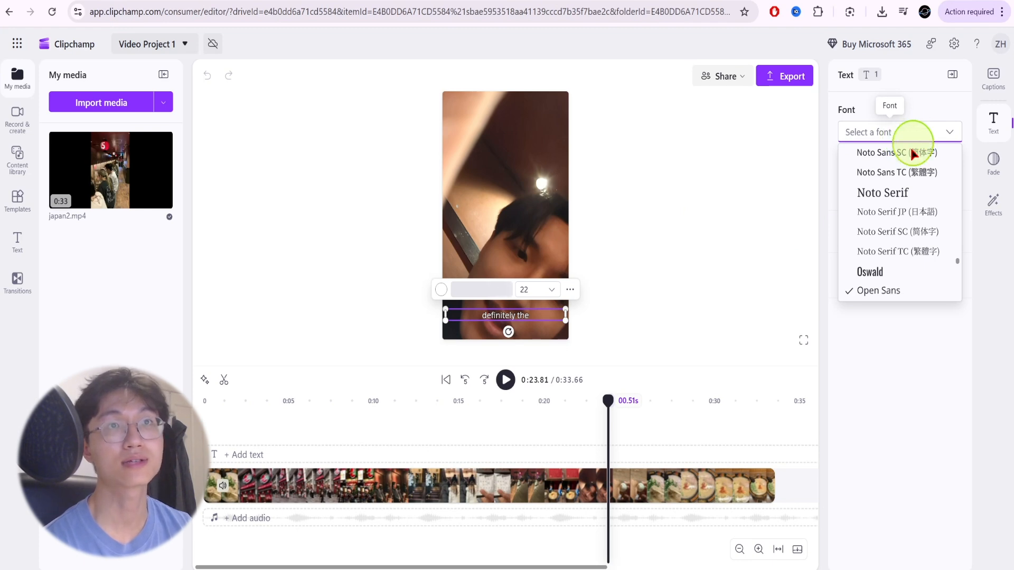
{"action": "scroll", "coordinate": [905, 226], "scroll_direction": "down", "scroll_amount": 5}
{"action": "scroll", "coordinate": [904, 229], "scroll_direction": "down", "scroll_amount": 3}
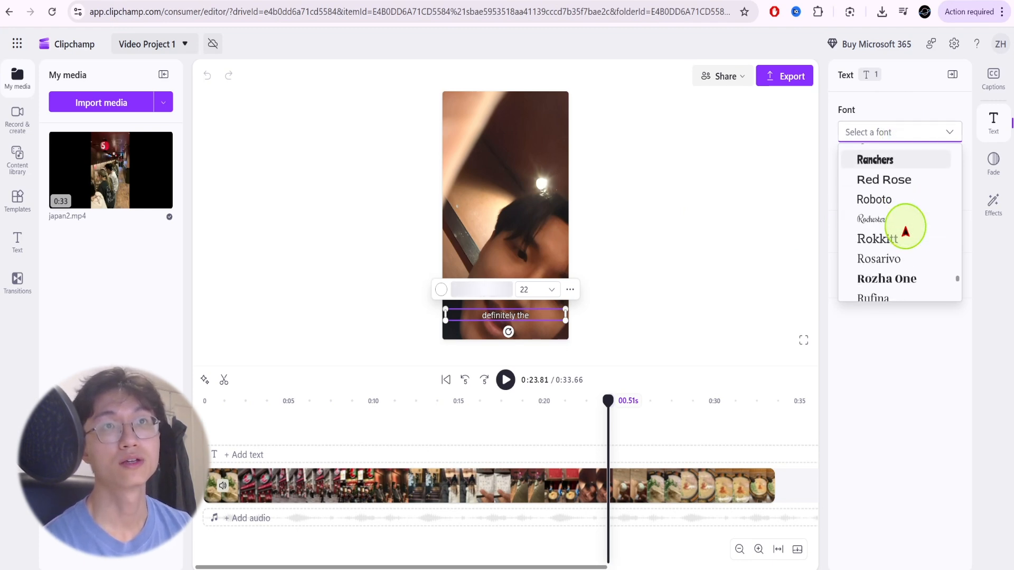
{"action": "scroll", "coordinate": [892, 264], "scroll_direction": "up", "scroll_amount": 10}
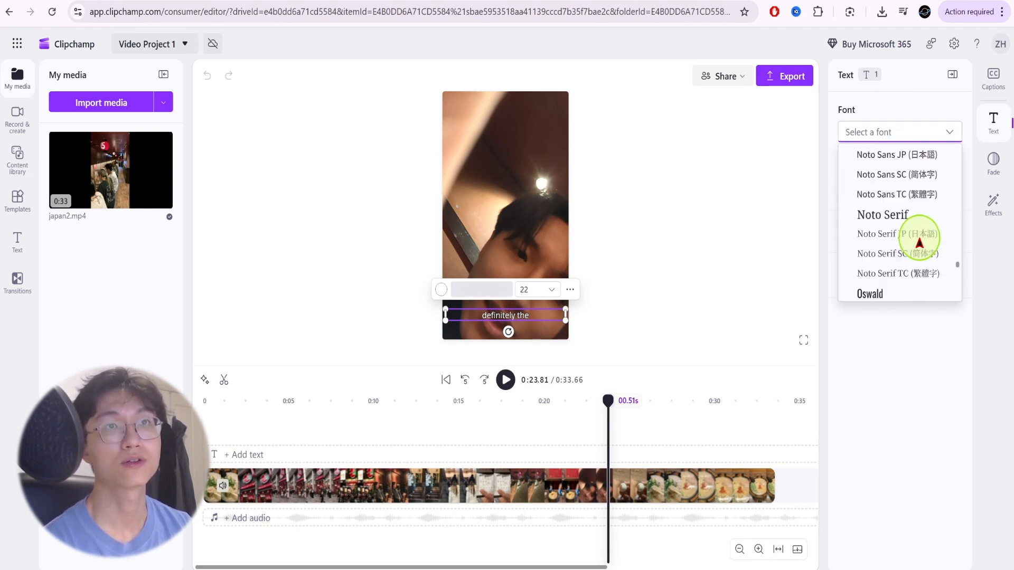
{"action": "left_click", "coordinate": [902, 243]}
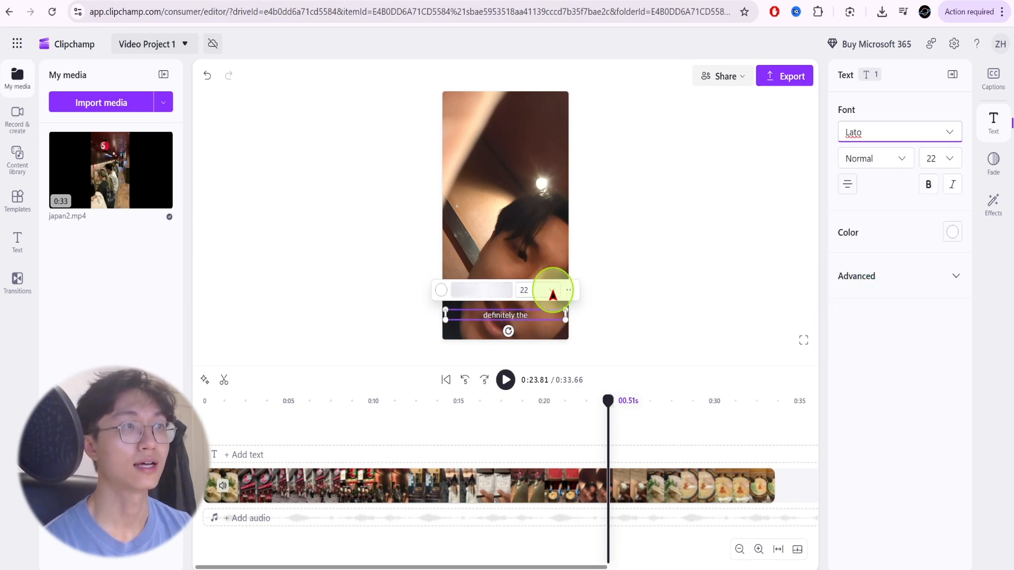
Set the caption text size to 40 and its colour to yellow #FDD800.
{"action": "left_click", "coordinate": [549, 290]}
{"action": "left_click", "coordinate": [536, 407]}
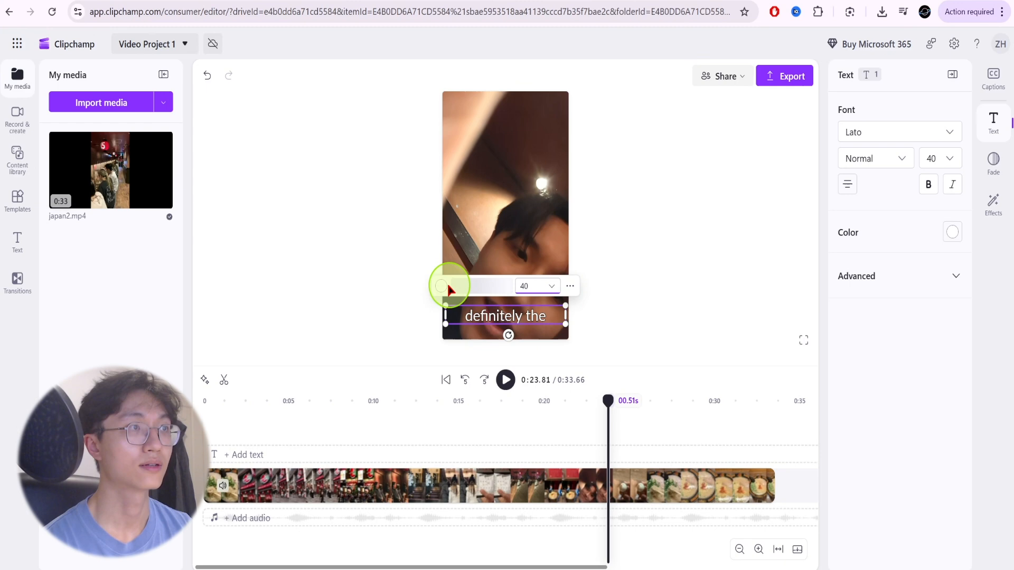
{"action": "left_click", "coordinate": [443, 286]}
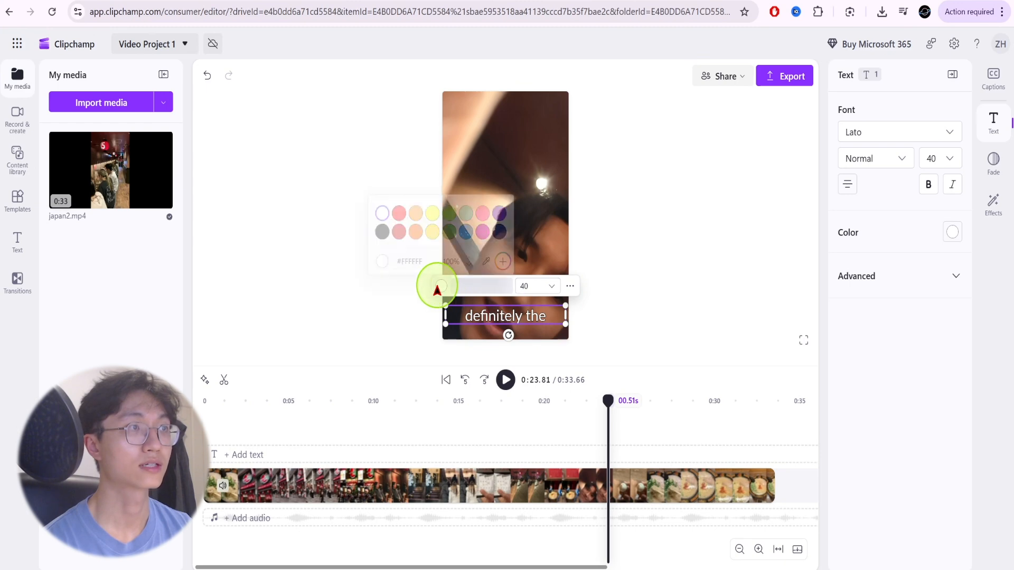
{"action": "left_click", "coordinate": [432, 228]}
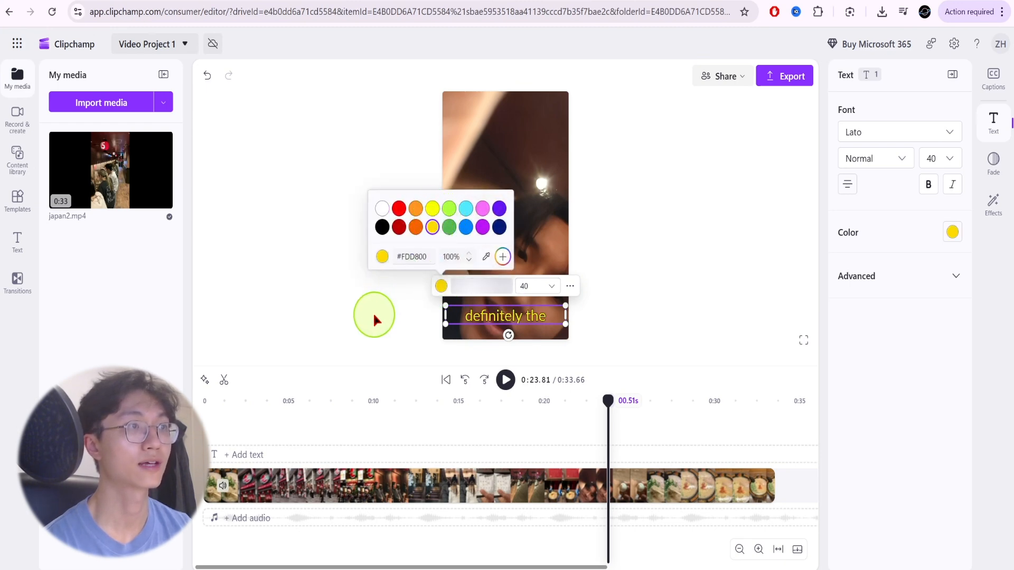
Set the captions' letter spacing to -0.5 and line height to 1.1 in the advanced text options.
{"action": "left_click", "coordinate": [879, 280]}
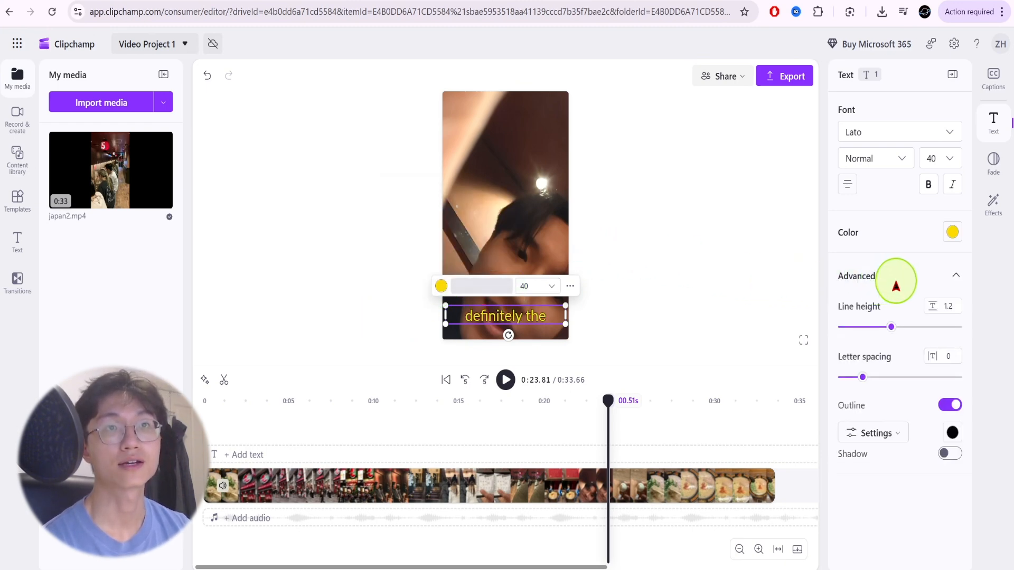
{"action": "mouse_move", "coordinate": [873, 372]}
{"action": "left_mouse_down"}
{"action": "mouse_move", "coordinate": [837, 381]}
{"action": "mouse_move", "coordinate": [908, 389]}
{"action": "mouse_move", "coordinate": [855, 389]}
{"action": "mouse_move", "coordinate": [860, 378]}
{"action": "left_mouse_up"}
{"action": "mouse_move", "coordinate": [881, 336]}
{"action": "left_mouse_down"}
{"action": "mouse_move", "coordinate": [889, 326]}
{"action": "mouse_move", "coordinate": [866, 332]}
{"action": "mouse_move", "coordinate": [887, 332]}
{"action": "left_mouse_up"}
Give the caption text a thick outline, fine-tune its custom width, and try the shadow on and off.
{"action": "left_click", "coordinate": [874, 433]}
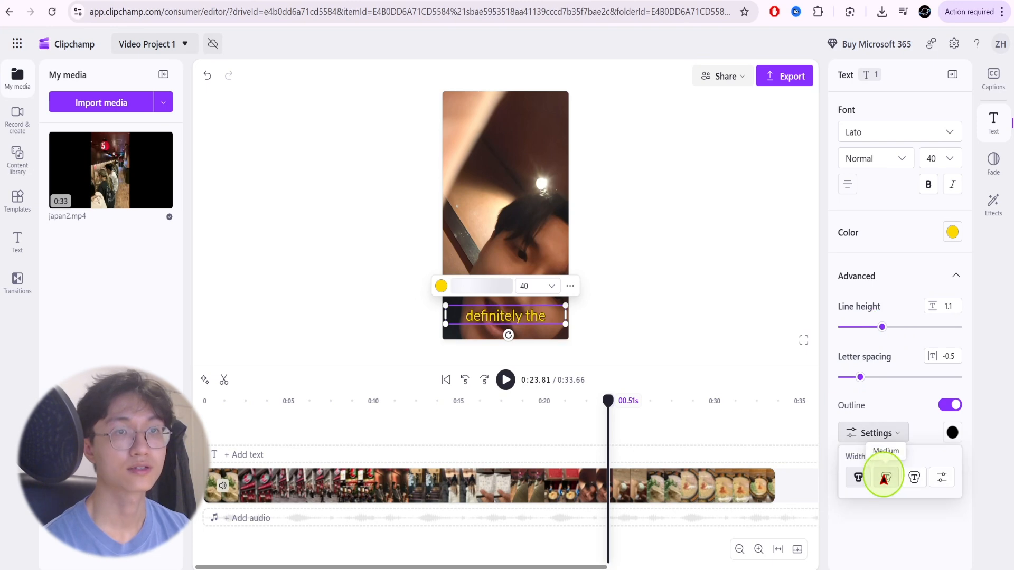
{"action": "left_click", "coordinate": [884, 477]}
{"action": "left_click", "coordinate": [913, 476]}
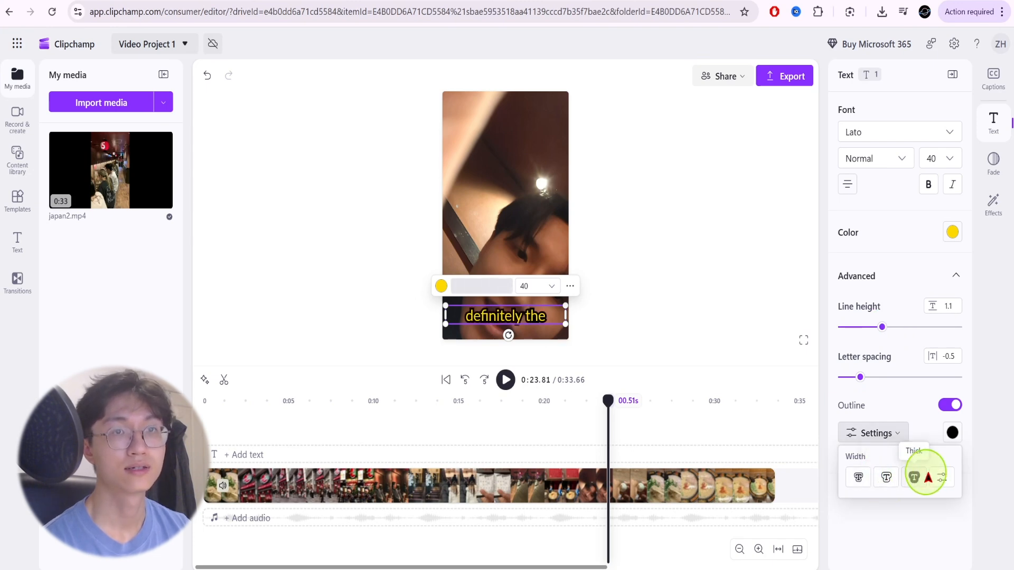
{"action": "left_click", "coordinate": [941, 477]}
{"action": "left_click_drag", "start_coordinate": [862, 499], "coordinate": [861, 500]}
{"action": "left_click", "coordinate": [886, 528]}
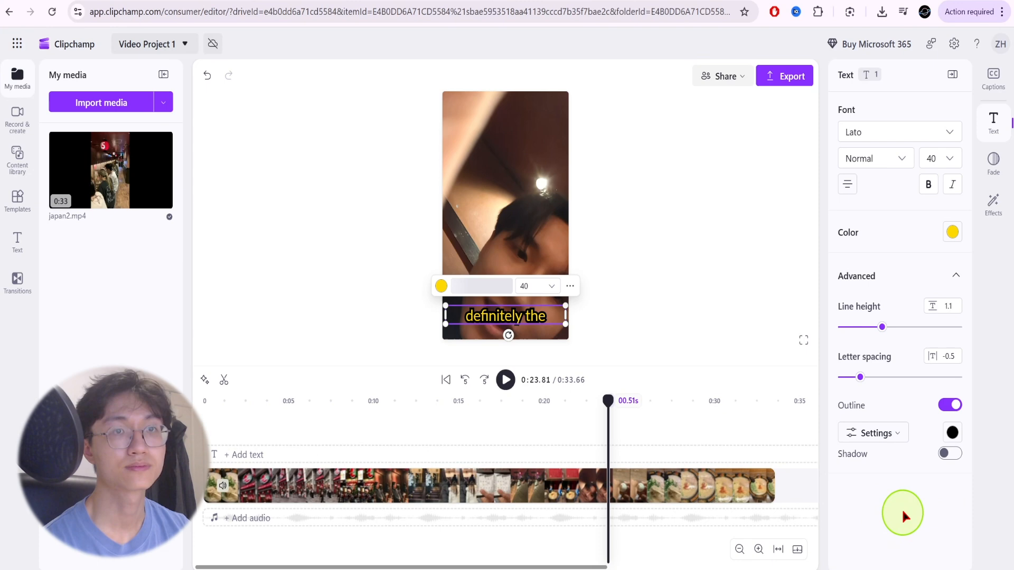
{"action": "left_click", "coordinate": [945, 454]}
{"action": "left_click", "coordinate": [945, 454]}
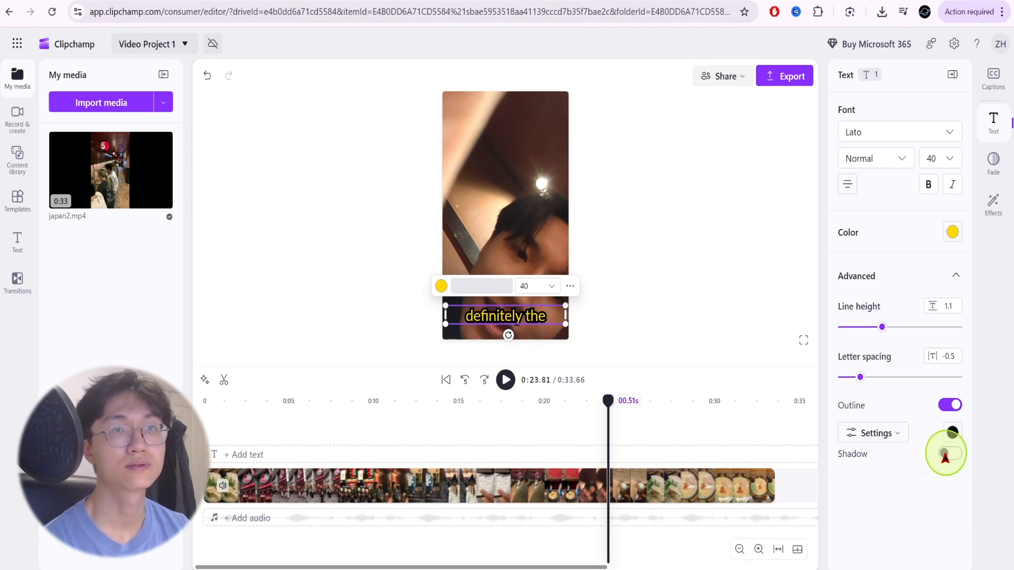
Play the captioned video to find the misheard caption, correct "meat har" to "meat here", and review the rest of the transcript.
{"action": "left_click", "coordinate": [505, 380]}
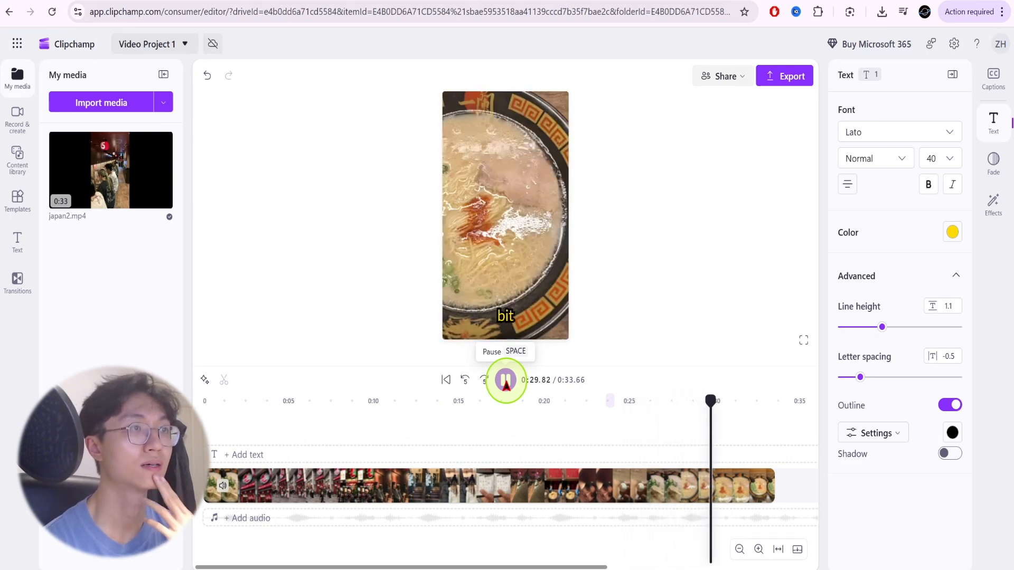
{"action": "left_click", "coordinate": [505, 379]}
{"action": "left_click", "coordinate": [510, 318]}
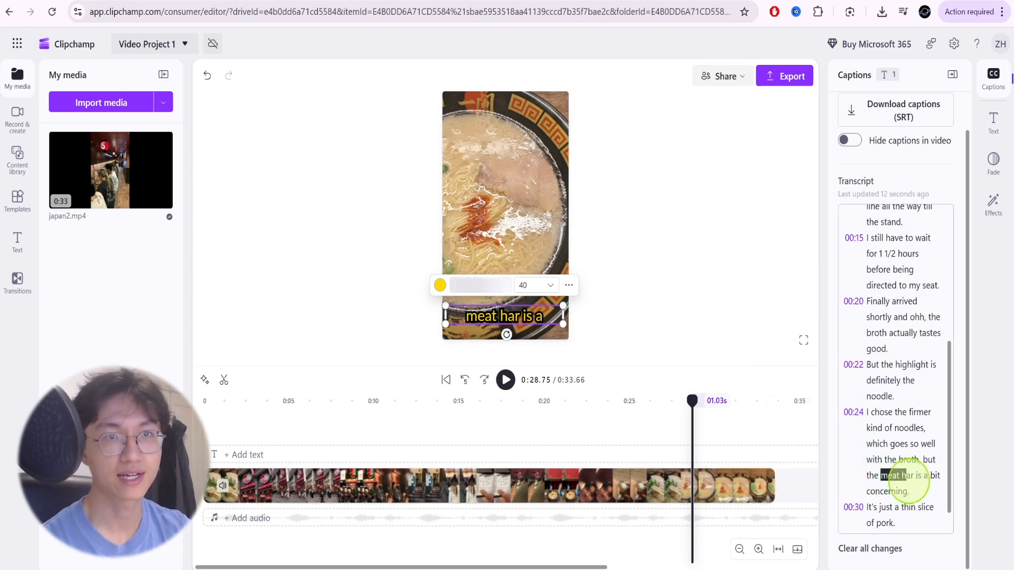
{"action": "left_click", "coordinate": [910, 475]}
{"action": "key", "text": "BackSpace"}
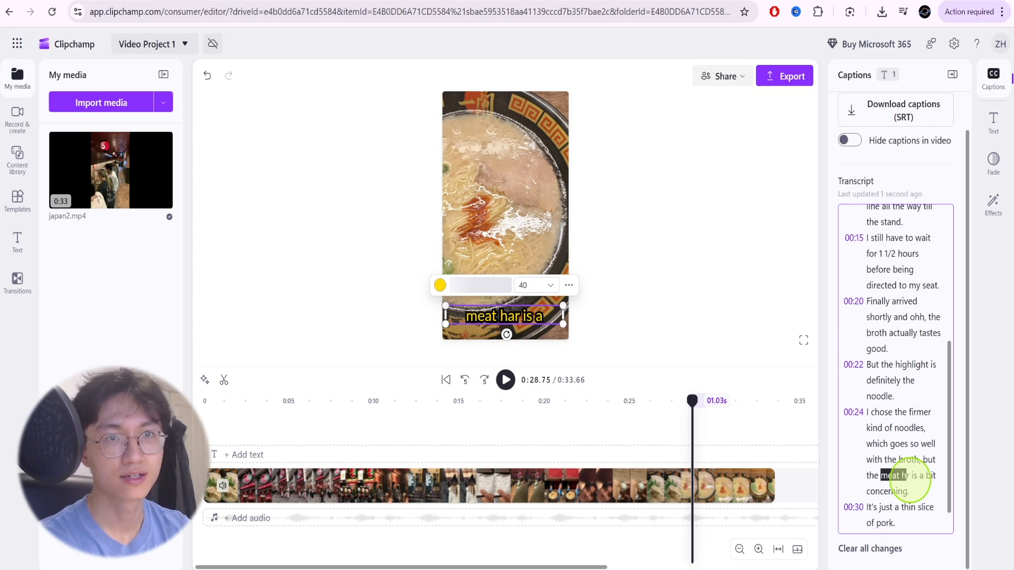
{"action": "key", "text": "Delete"}
{"action": "type", "text": "ere"}
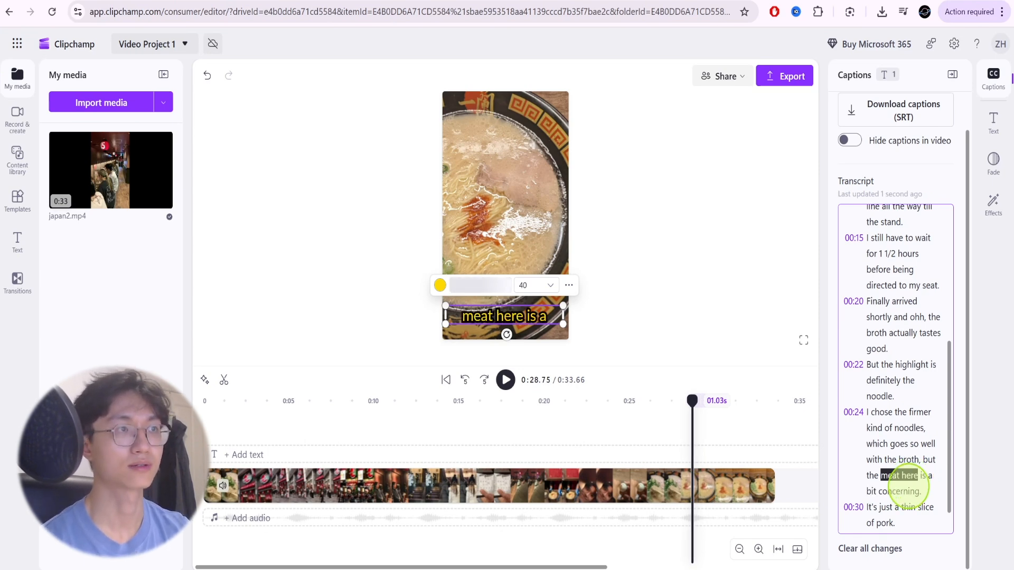
{"action": "scroll", "coordinate": [902, 401], "scroll_direction": "down", "scroll_amount": 1}
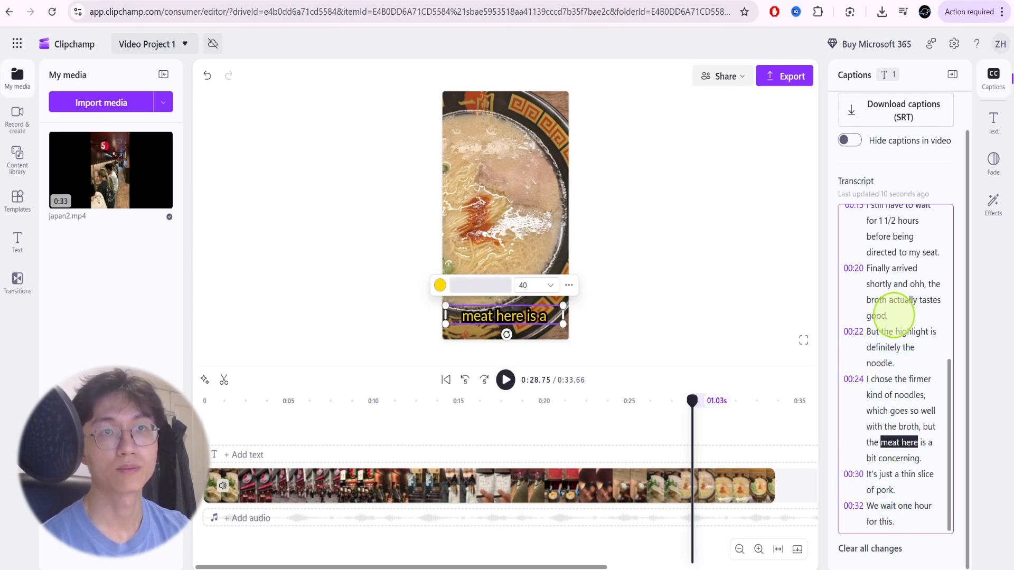
{"action": "scroll", "coordinate": [892, 334], "scroll_direction": "up", "scroll_amount": 5}
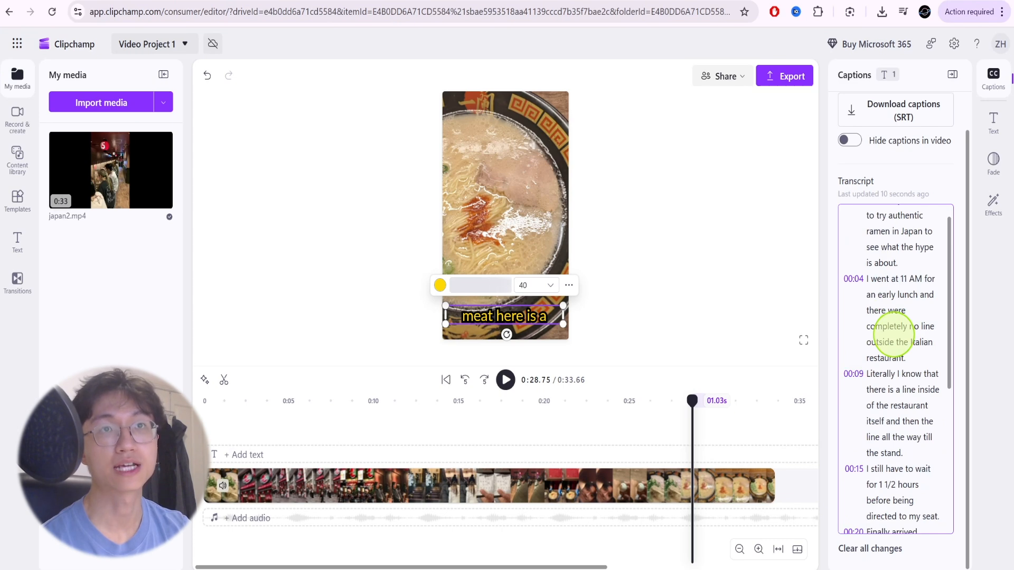
{"action": "scroll", "coordinate": [894, 334], "scroll_direction": "up", "scroll_amount": 1}
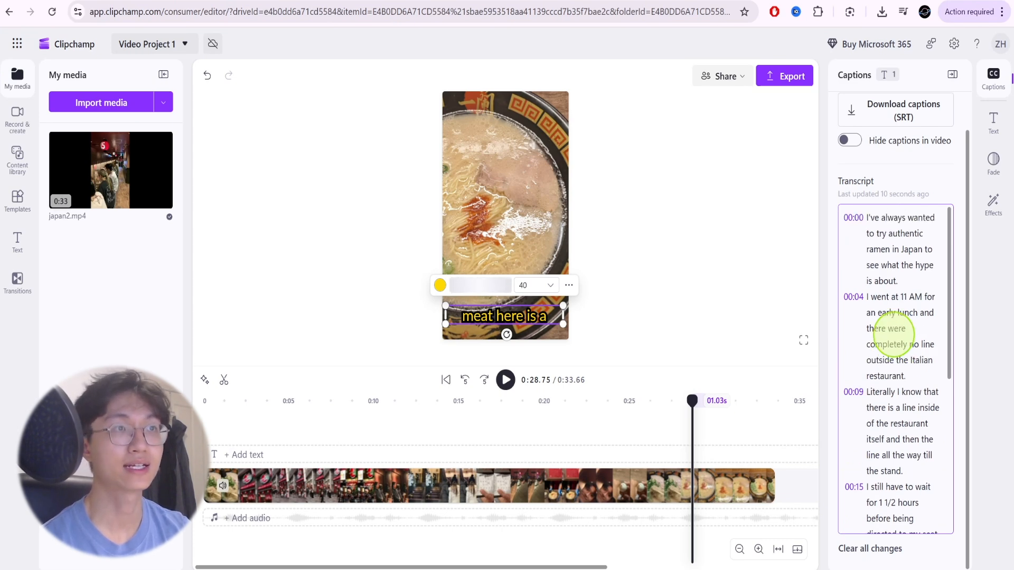
Deselect the caption and open the video export settings, choosing 1080p quality.
{"action": "left_click", "coordinate": [613, 400]}
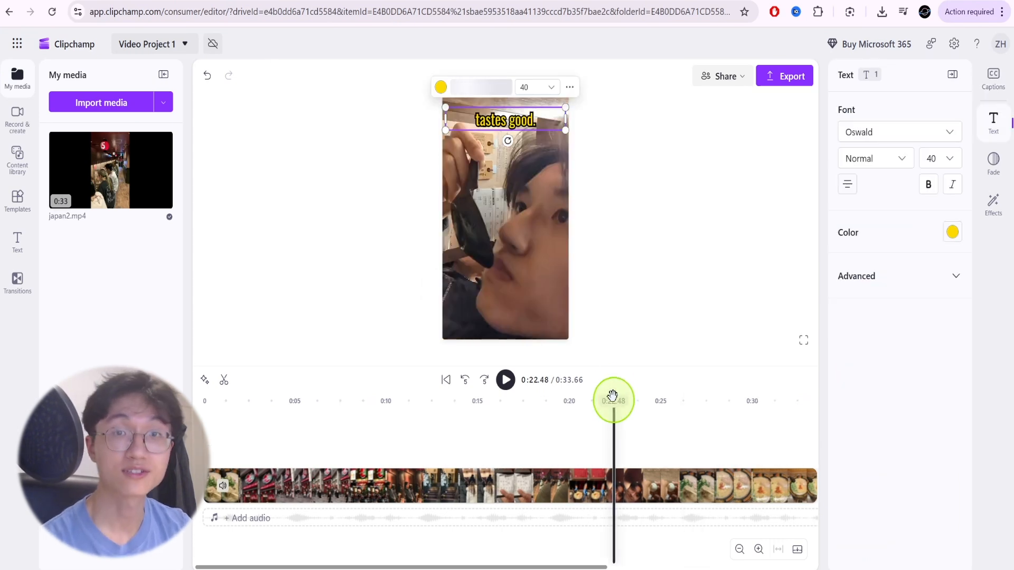
{"action": "left_click", "coordinate": [663, 198]}
{"action": "left_click", "coordinate": [784, 84]}
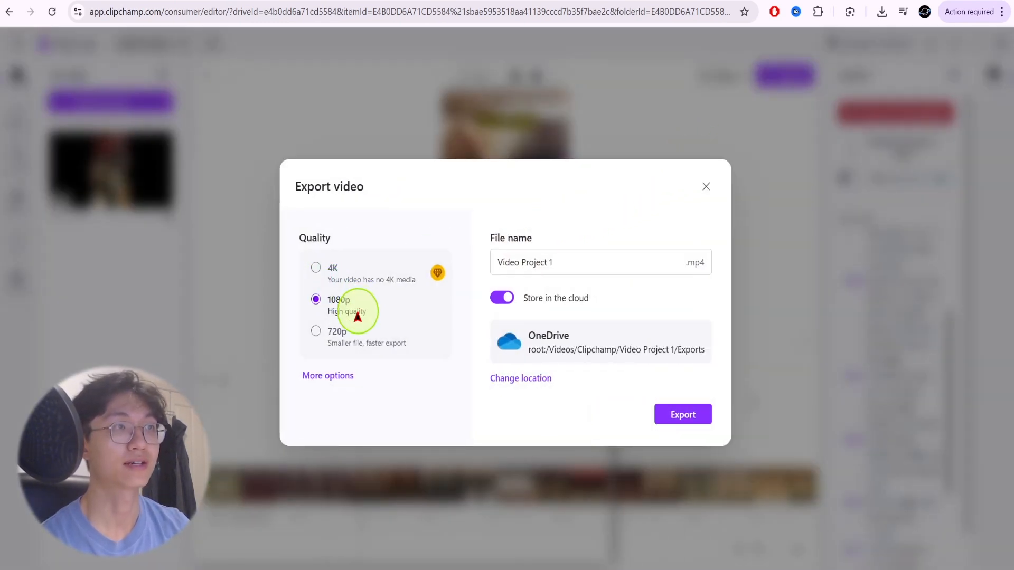
{"action": "left_click", "coordinate": [317, 302]}
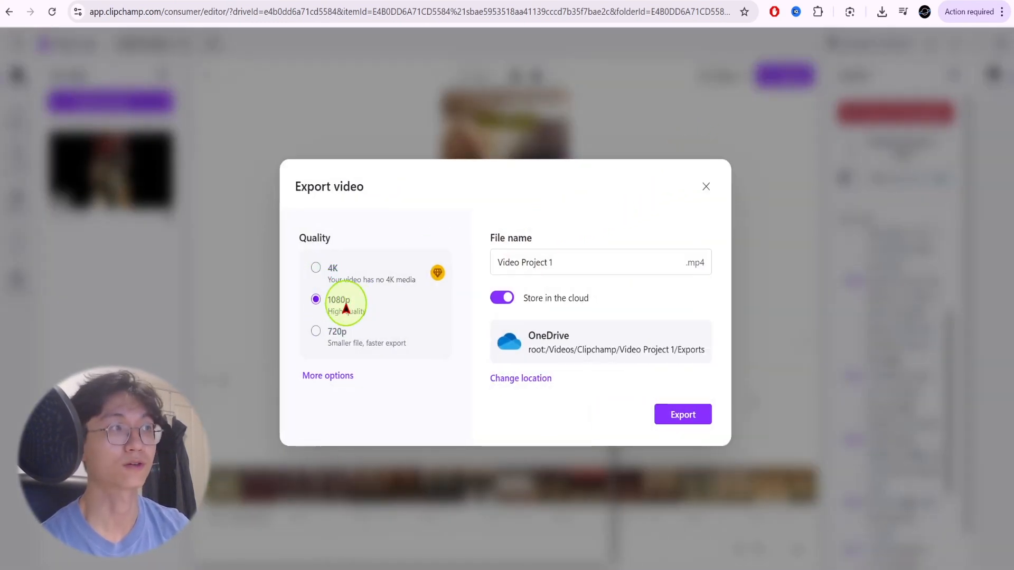